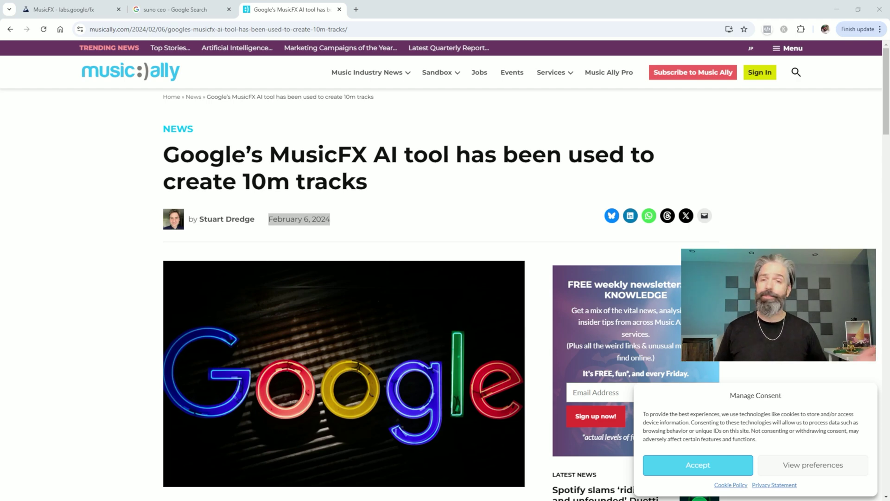
Switch browser tabs from the Music Ally article toward the Suno CEO search results
key("ctrl+shift+Tab")
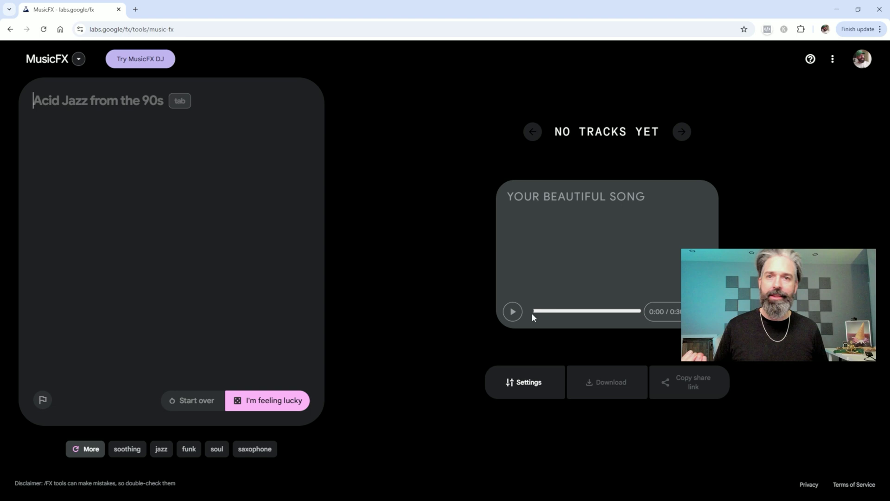
In the generation settings, review track length choices and keep it at 30 seconds
left_click(533, 384)
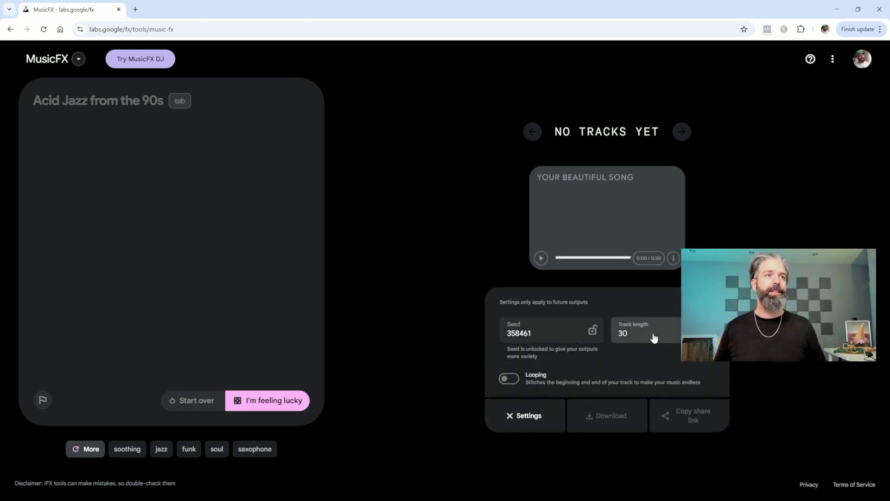
left_click(637, 332)
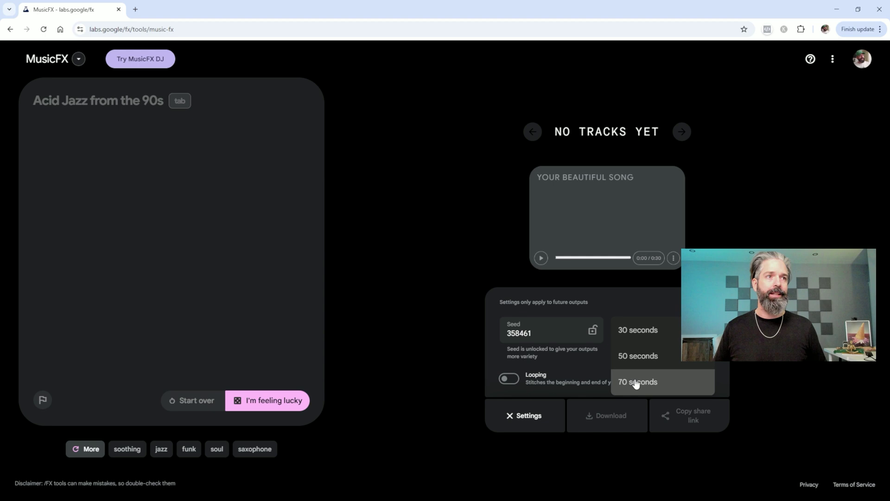
left_click(492, 372)
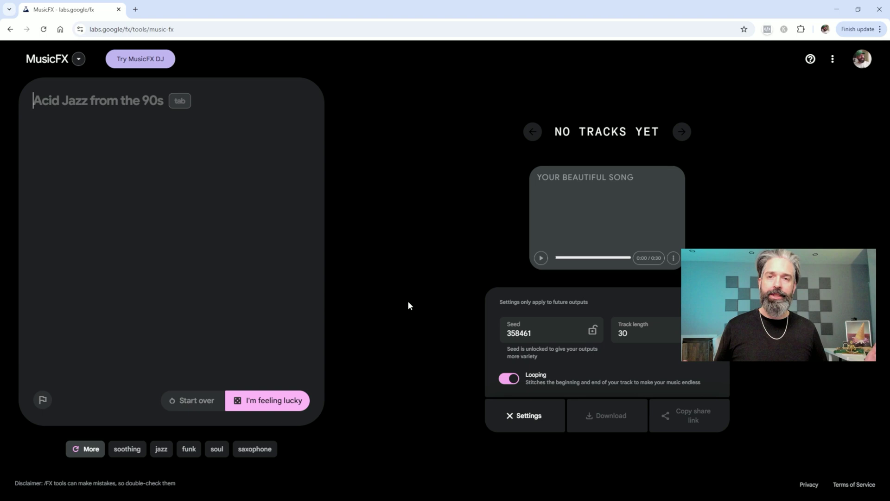
Generate tracks from 'Laid back 90s boom bap with trumpets' and play the second one
type("Laid back 90s boom bap with trumpet")
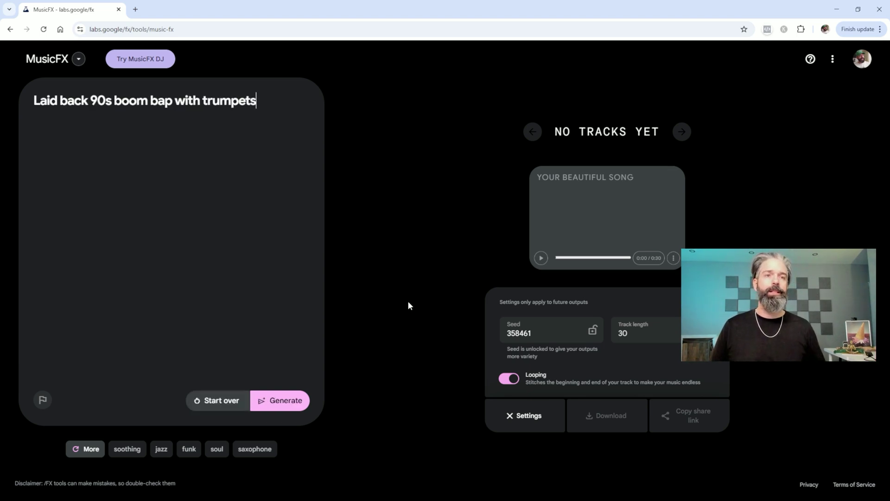
left_click(288, 407)
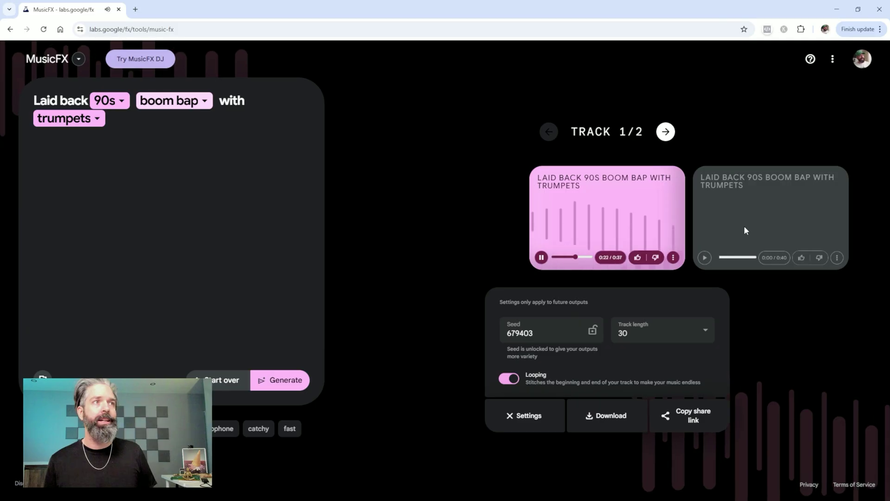
left_click(779, 225)
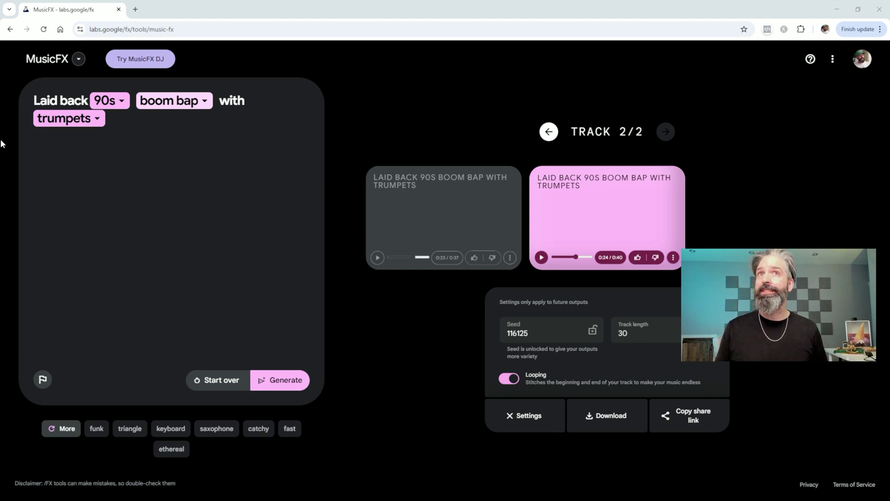
Swap the prompt chips to saxophone, 2000s and trap, then generate new tracks
left_click(99, 121)
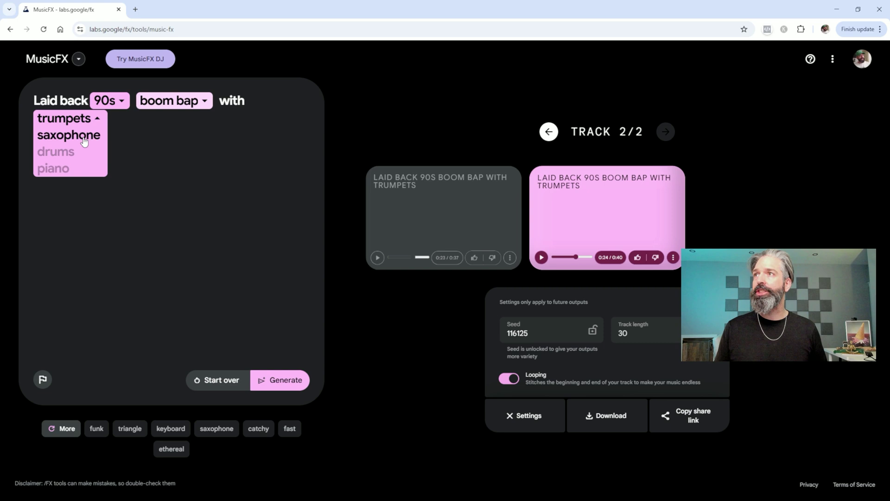
left_click(68, 135)
left_click(112, 102)
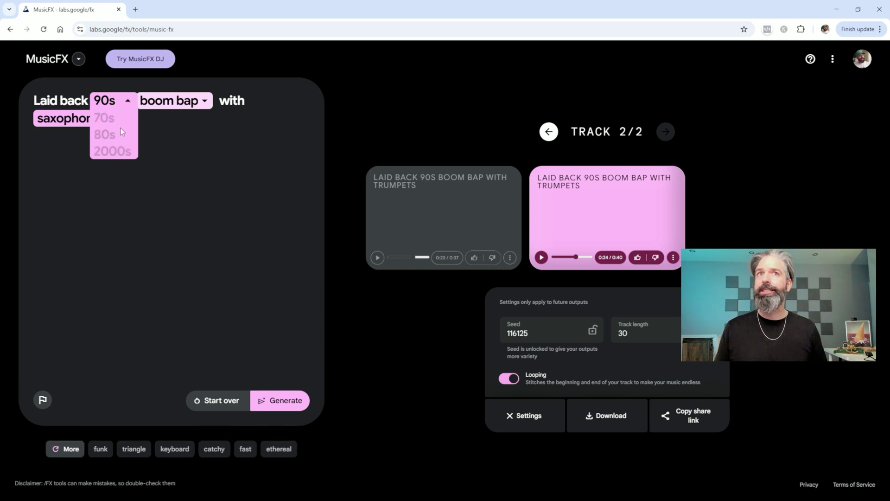
left_click(106, 134)
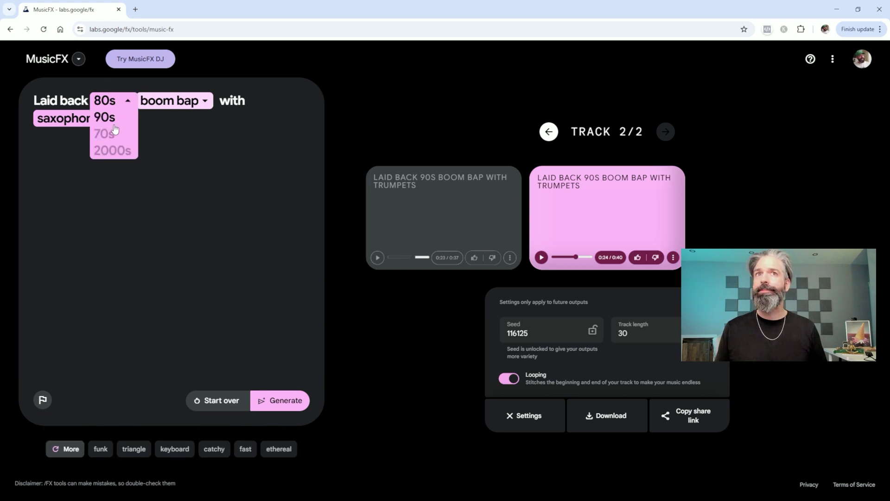
left_click(111, 151)
left_click(202, 102)
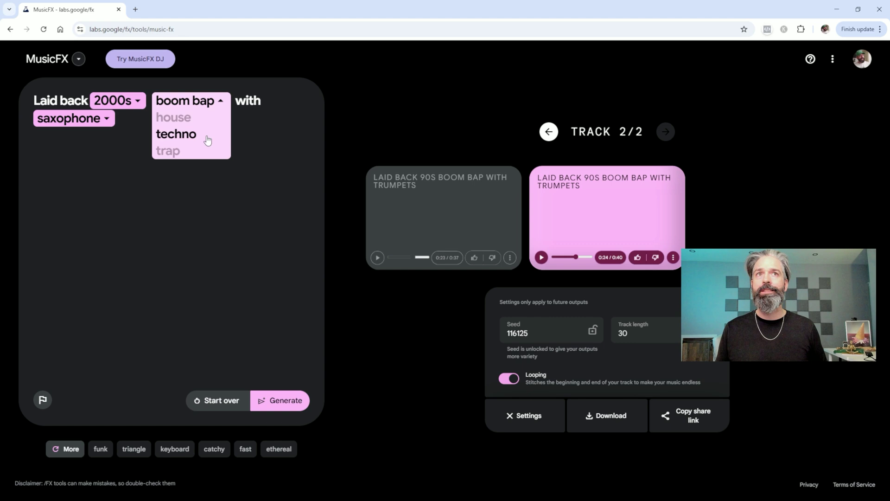
left_click(196, 152)
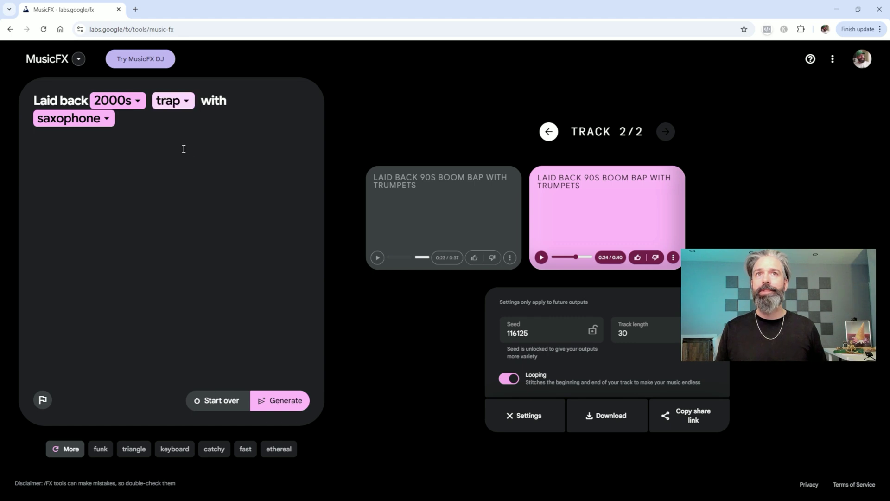
left_click(271, 404)
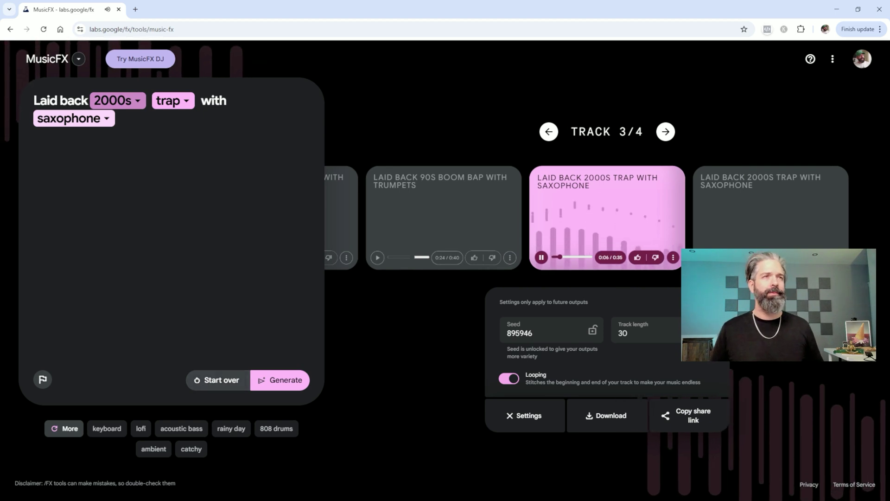
Play the fourth trap-with-saxophone track, then pause it
left_click(763, 215)
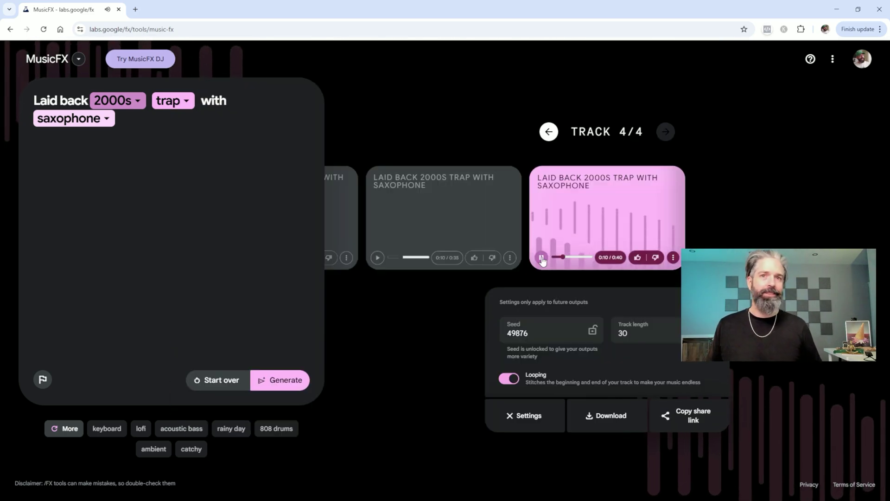
left_click(542, 260)
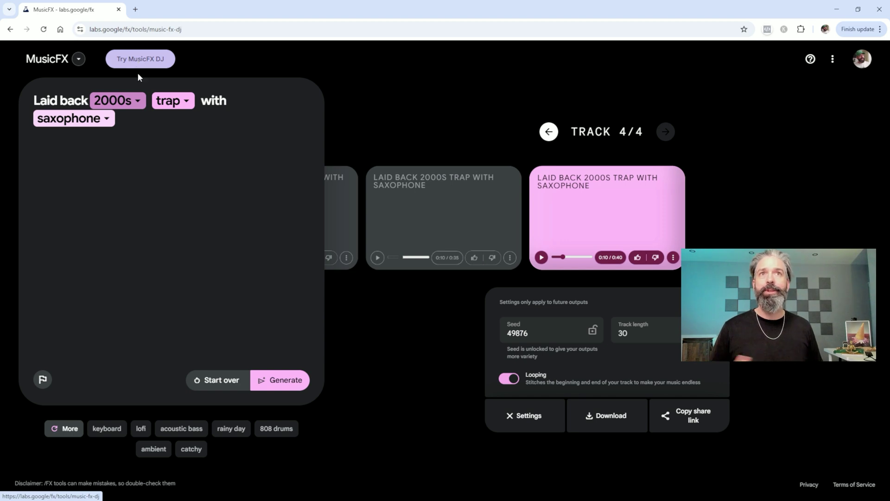
Launch MusicFX DJ and check the BPM and key popovers, leaving both on auto
left_click(139, 59)
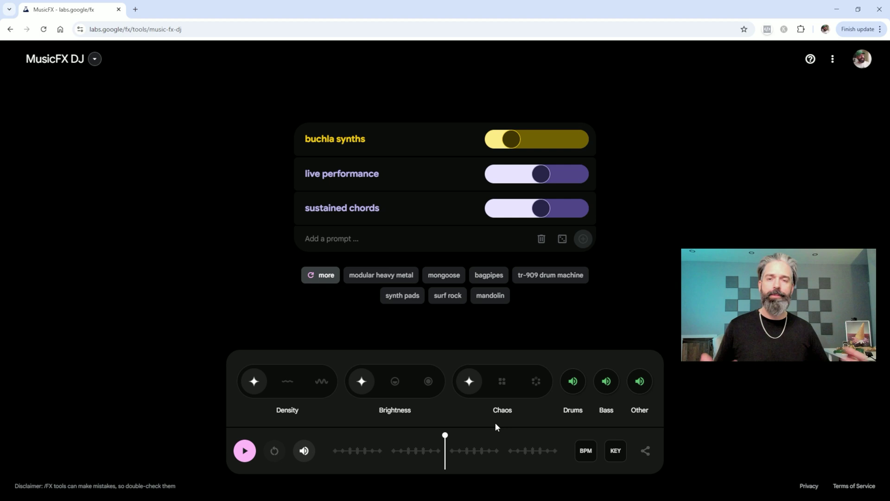
left_click(585, 451)
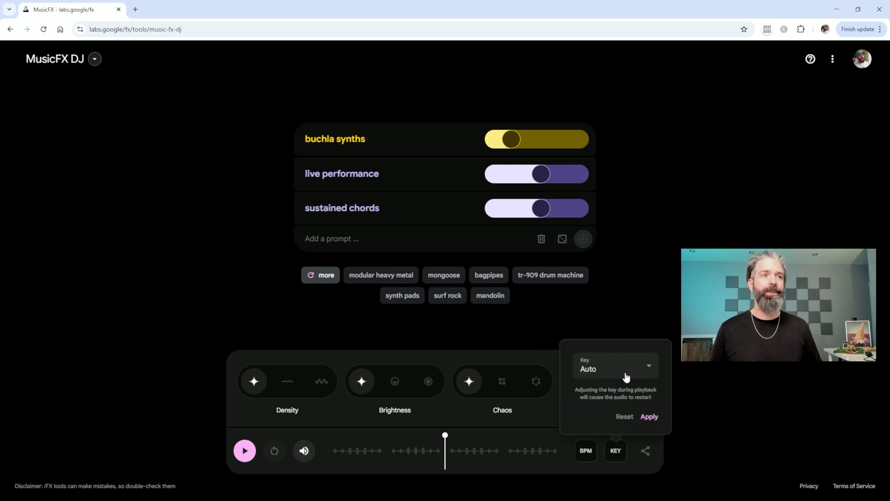
left_click(626, 376)
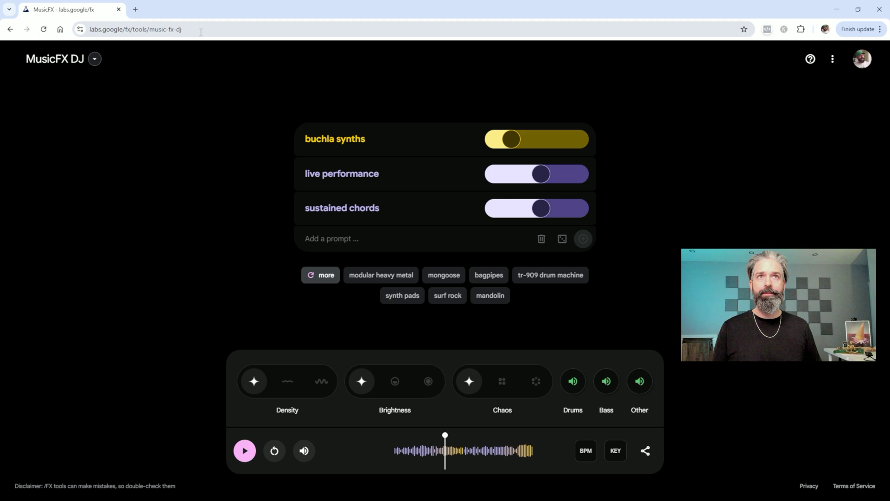
Reload the mixer with fresh prompts and add snare rolls, computer chip and 808s
key("Return")
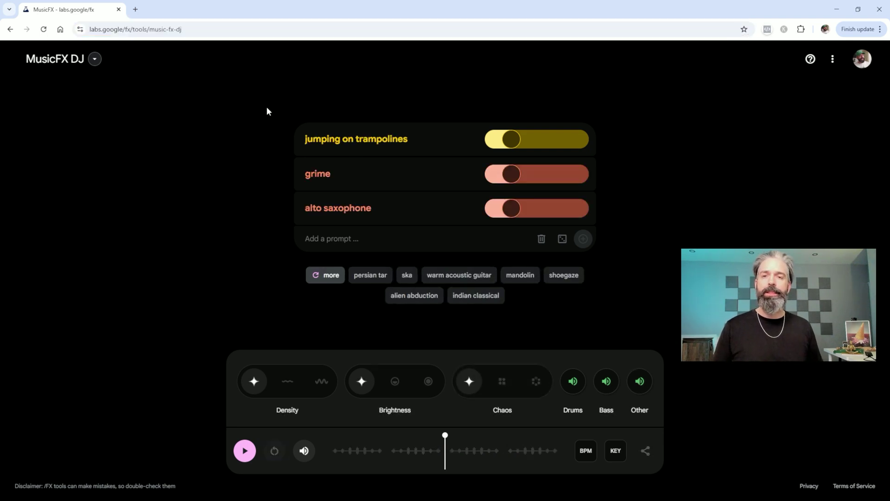
left_click(352, 239)
type("snare rolls")
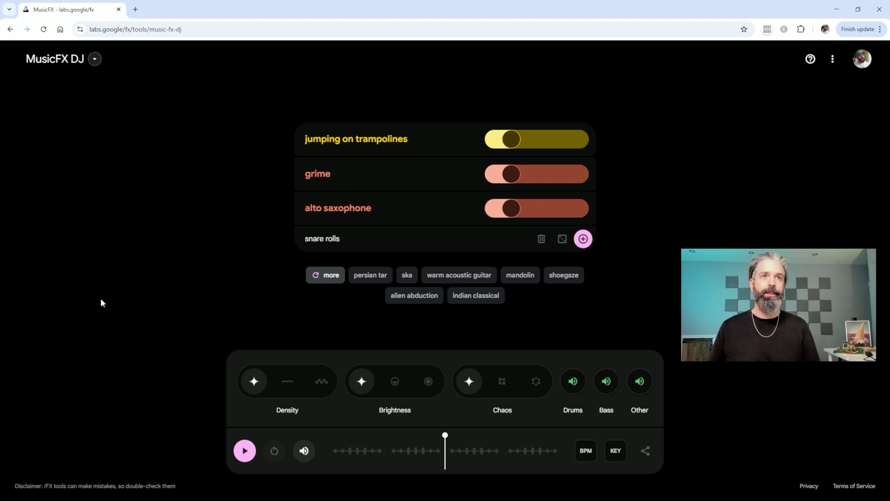
type("computer chip")
key("Return")
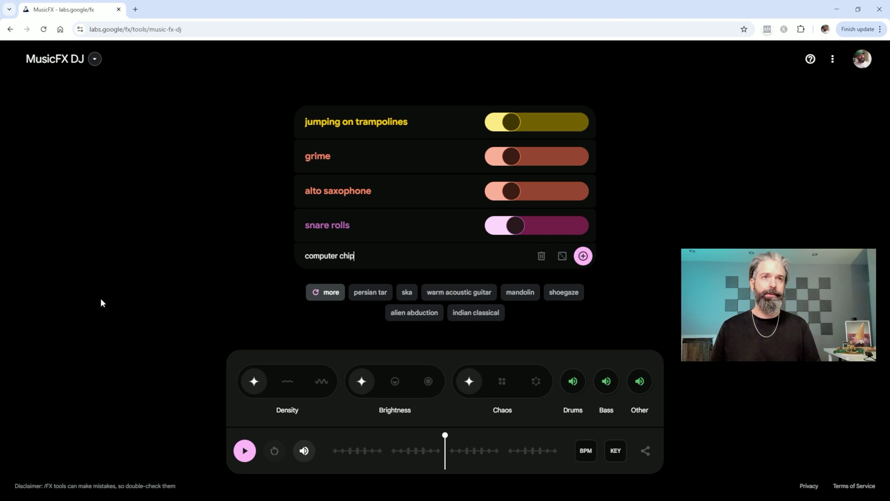
type("808")
key("Return")
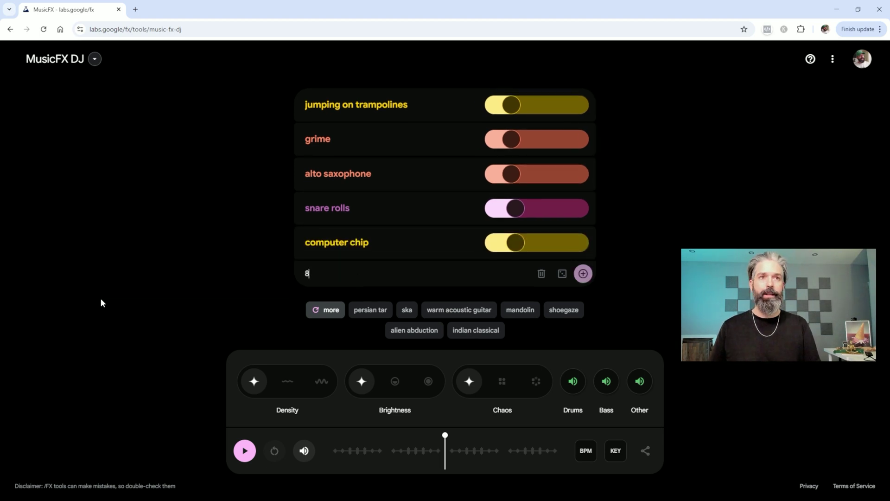
key("Return")
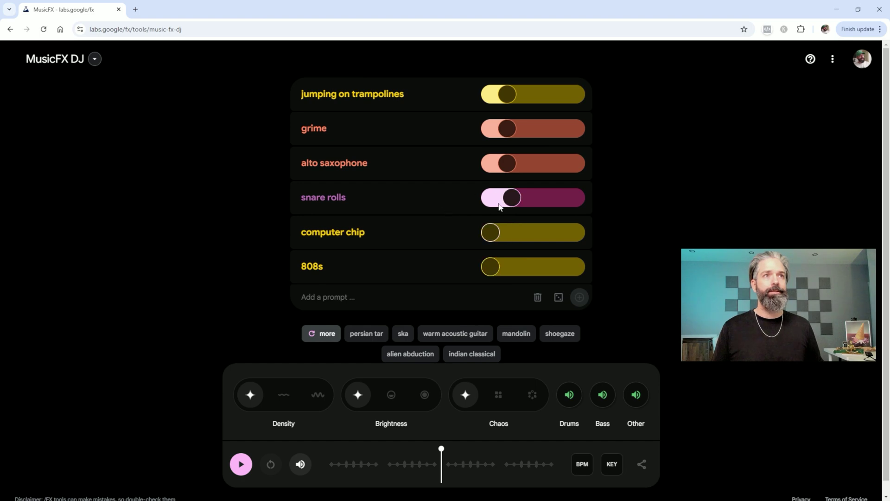
Start the mix playing and bring the 808s up to about two-thirds strength
left_click(241, 464)
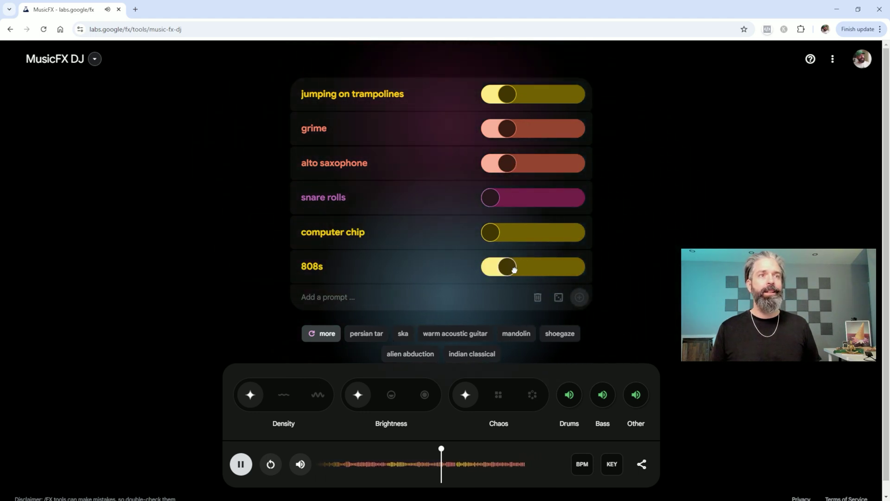
left_click_drag(492, 267, 550, 267)
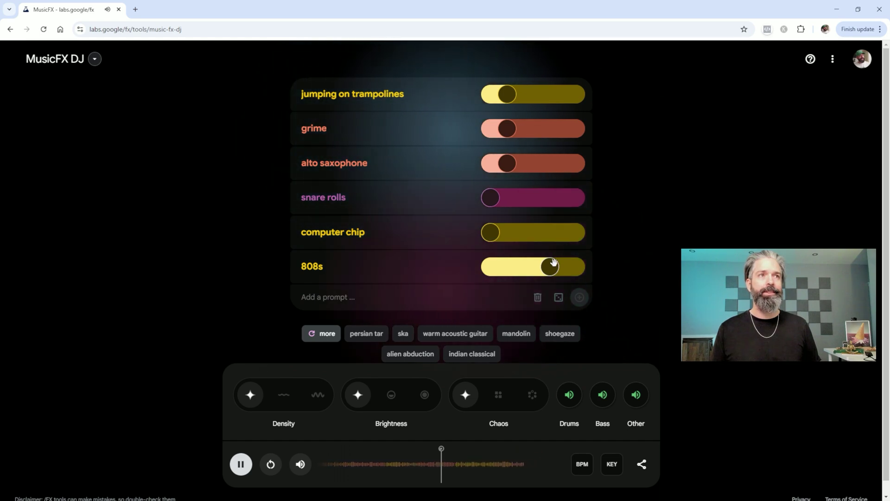
left_click_drag(549, 267, 577, 267)
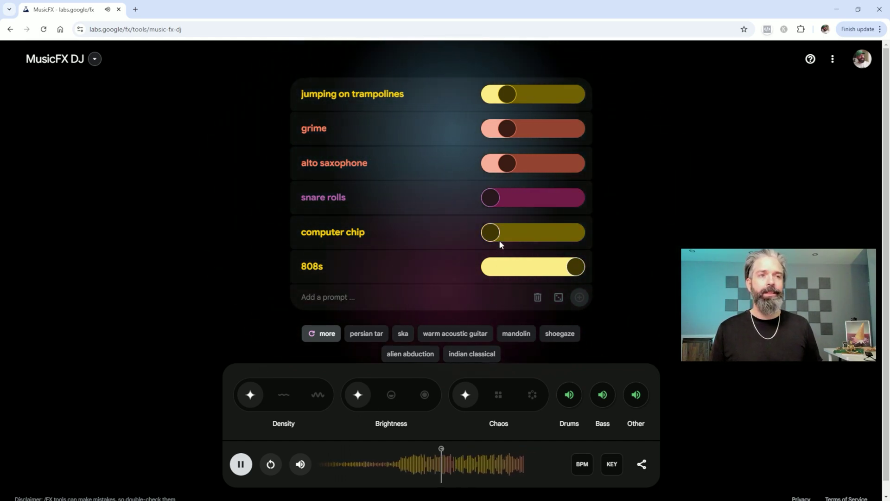
left_click_drag(564, 269, 546, 268)
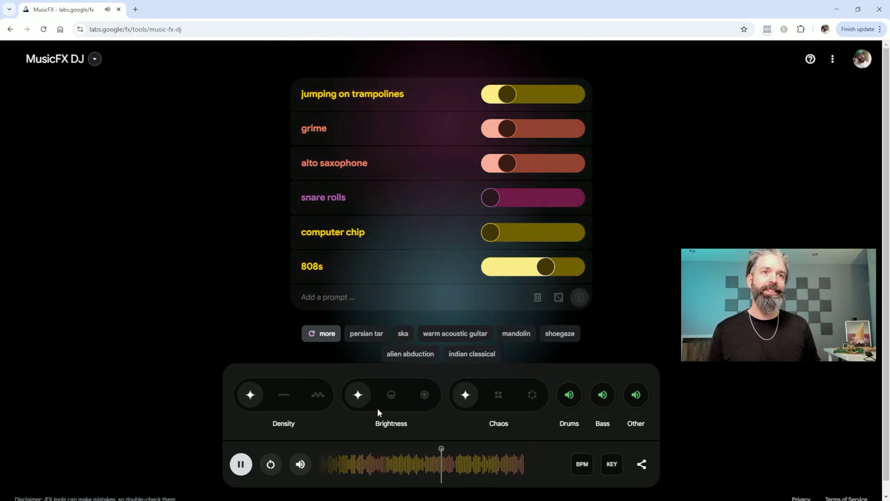
Set Brightness to Low and try Chaos on High before returning it to Auto
left_click(391, 394)
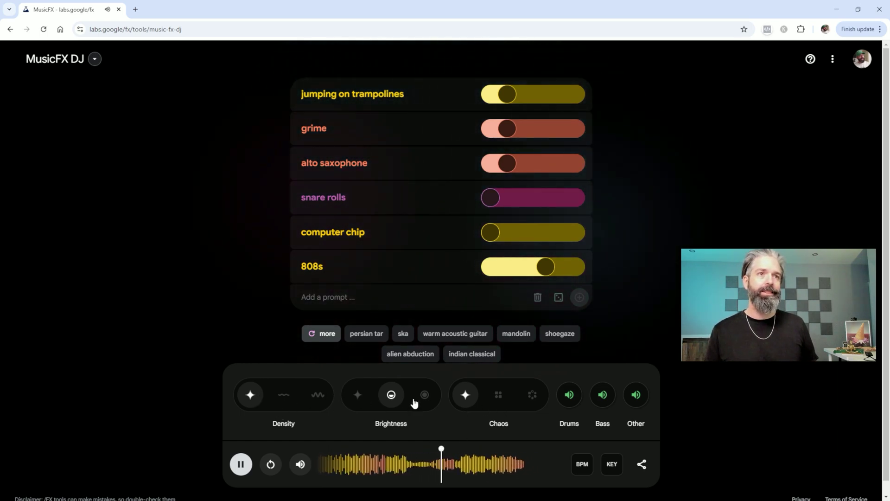
left_click(532, 395)
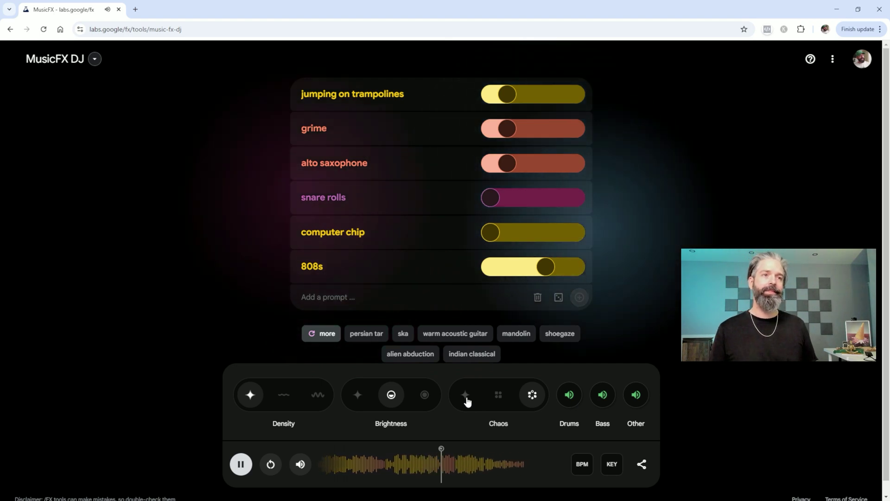
left_click(466, 396)
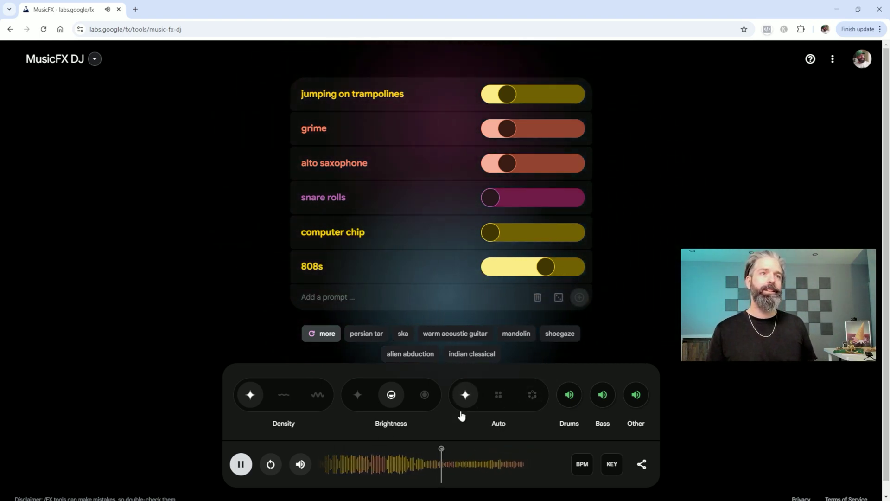
left_click(534, 394)
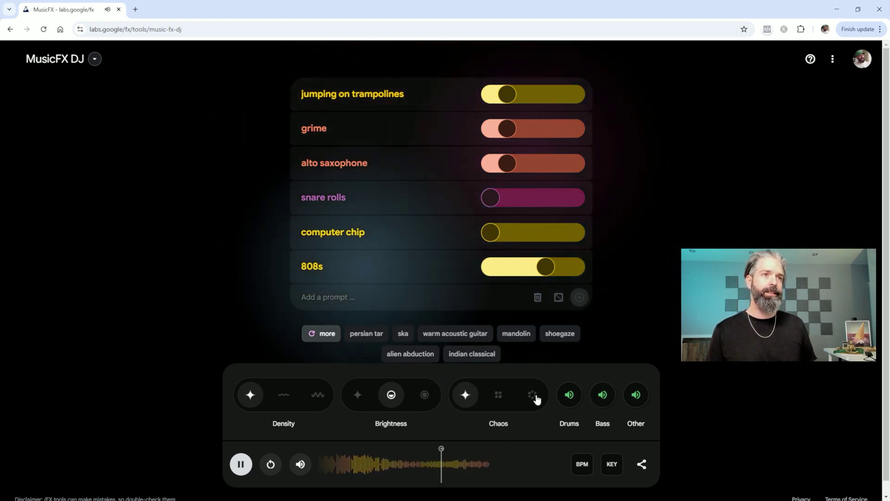
left_click(465, 395)
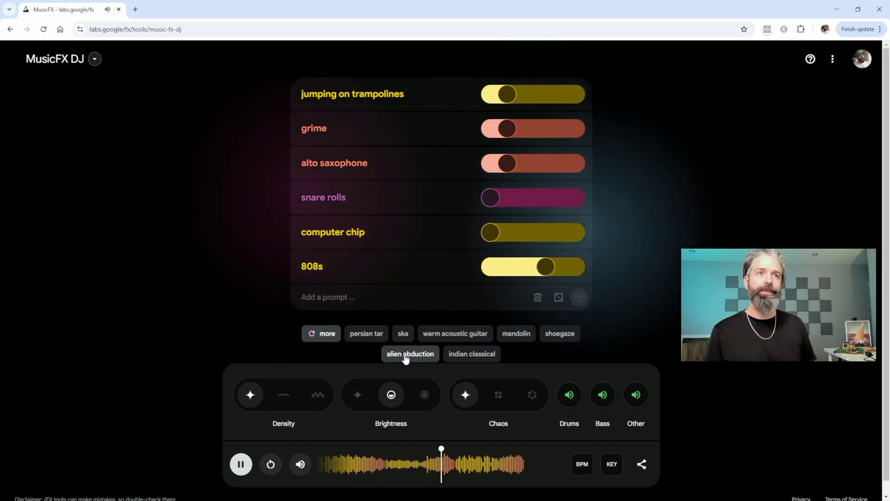
Add persian tar at a low level, bring in computer chip and max alto saxophone
left_click(367, 333)
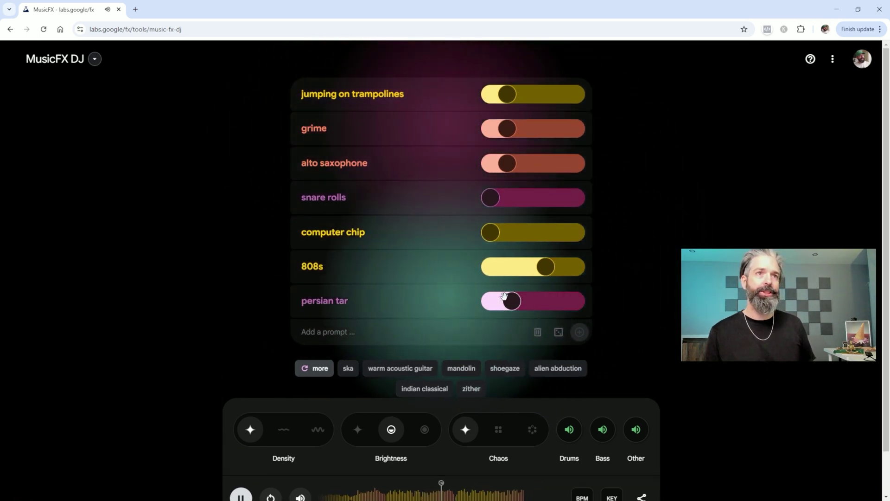
left_click_drag(511, 301, 545, 301)
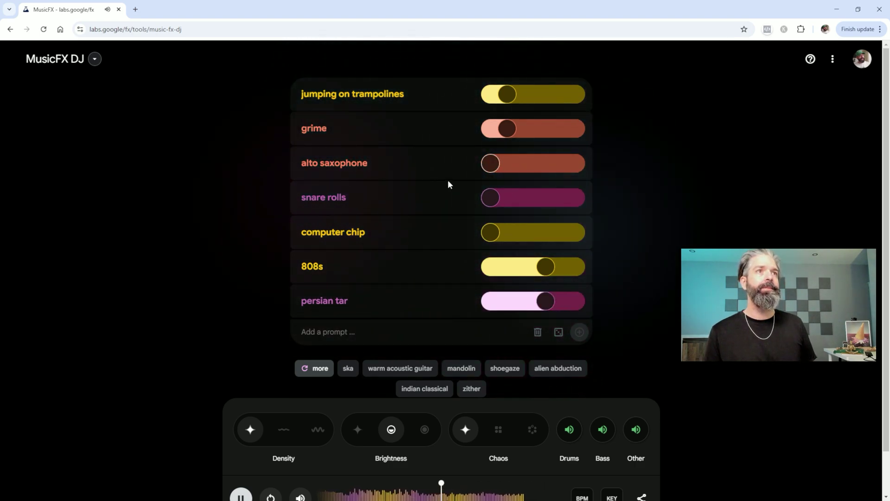
left_click_drag(490, 232, 554, 231)
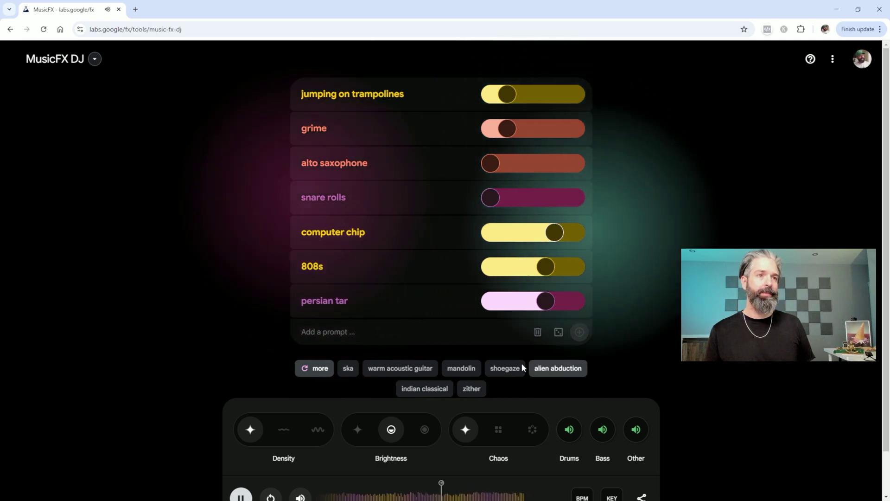
scroll(521, 363, "down", 2)
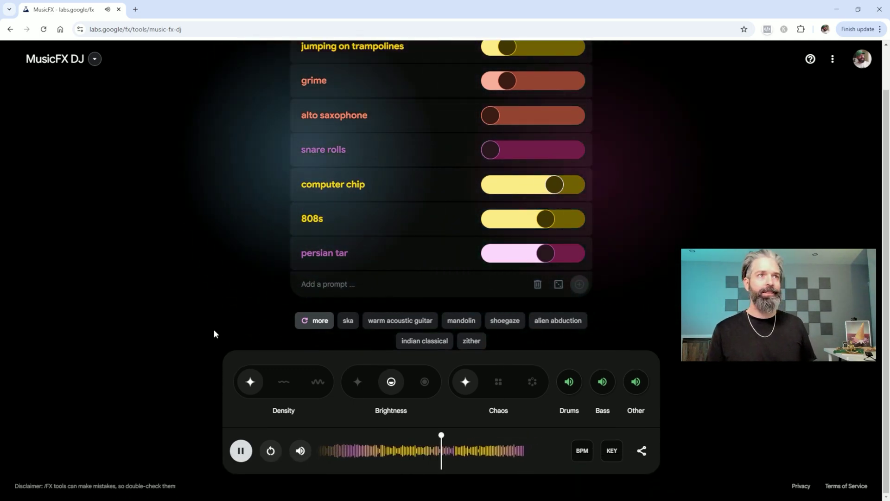
scroll(214, 333, "up", 2)
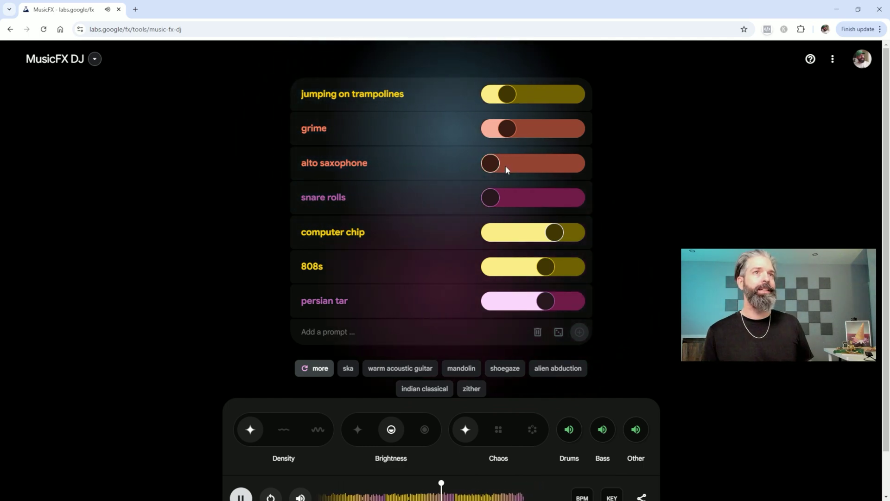
left_click_drag(490, 163, 576, 163)
Max grime, raise snare rolls high, and ease the 808s down to a low level
left_click_drag(506, 128, 575, 128)
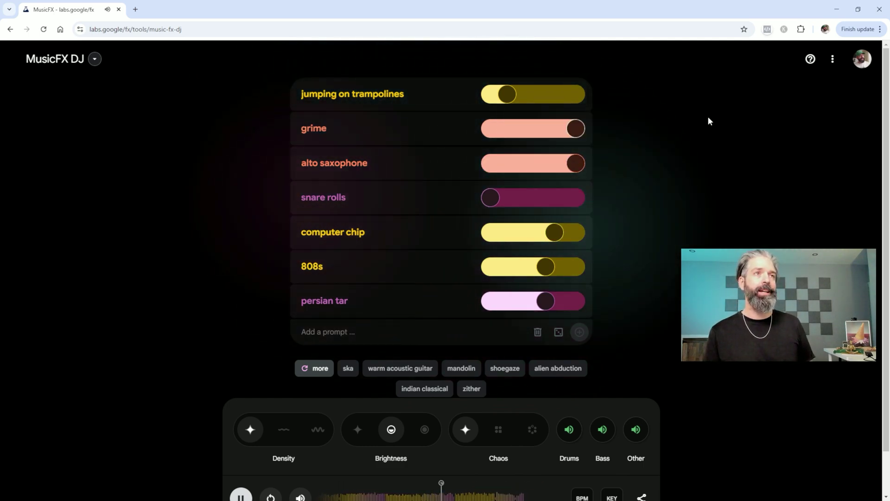
scroll(442, 289, "down", 2)
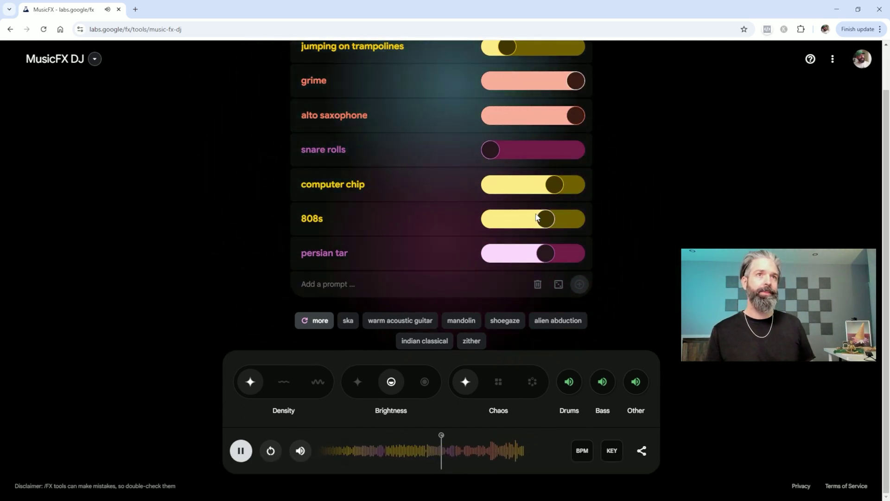
left_click_drag(544, 218, 487, 218)
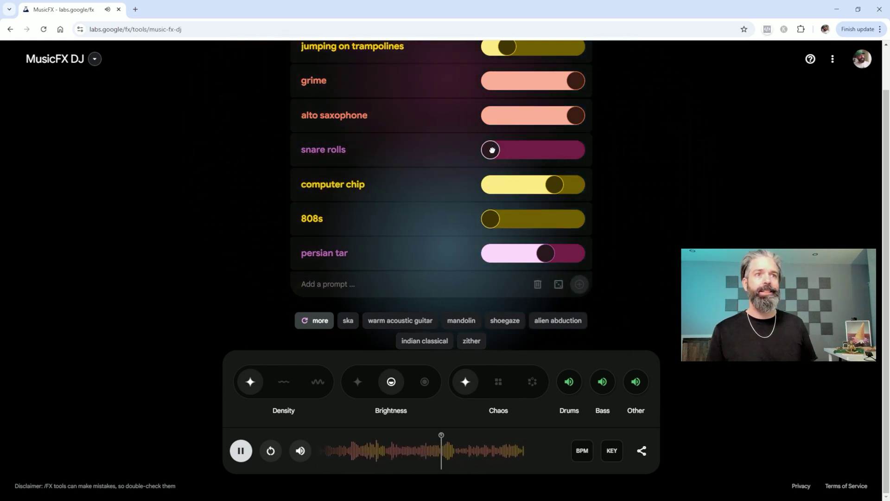
left_click_drag(492, 150, 558, 150)
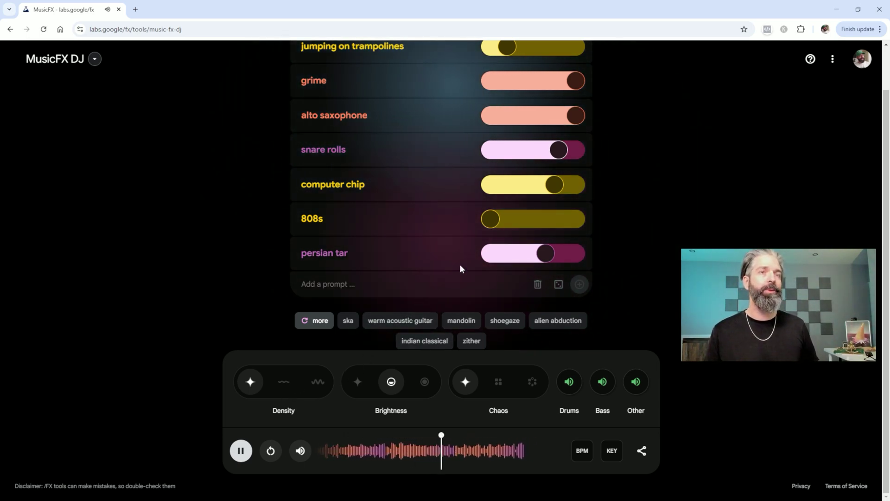
left_click_drag(492, 220, 525, 219)
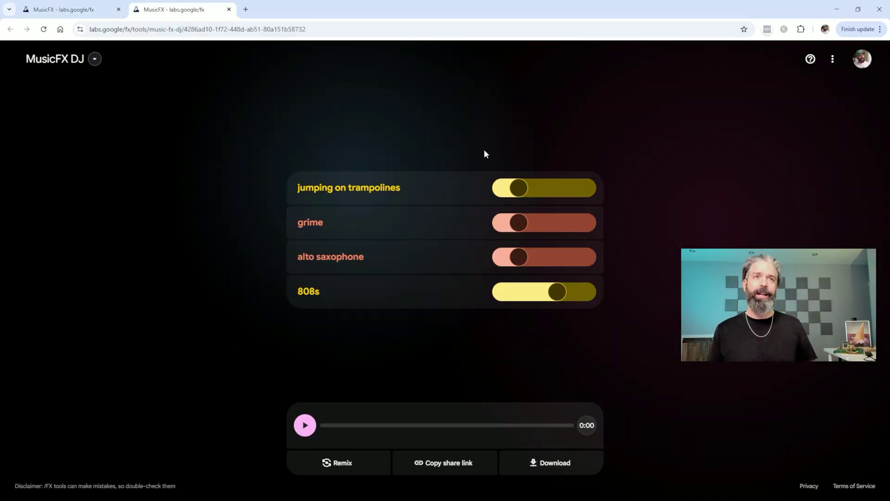
Switch between the live mix editor tab and the shared track page tab
left_click(54, 9)
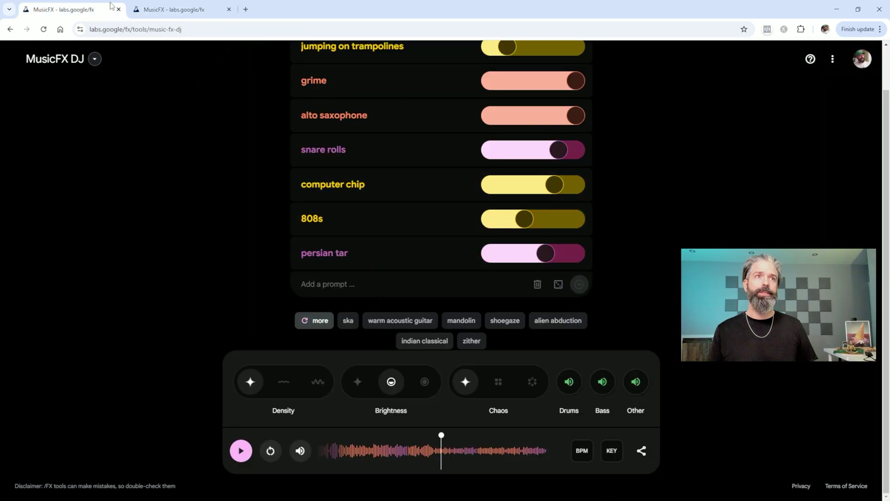
left_click(169, 9)
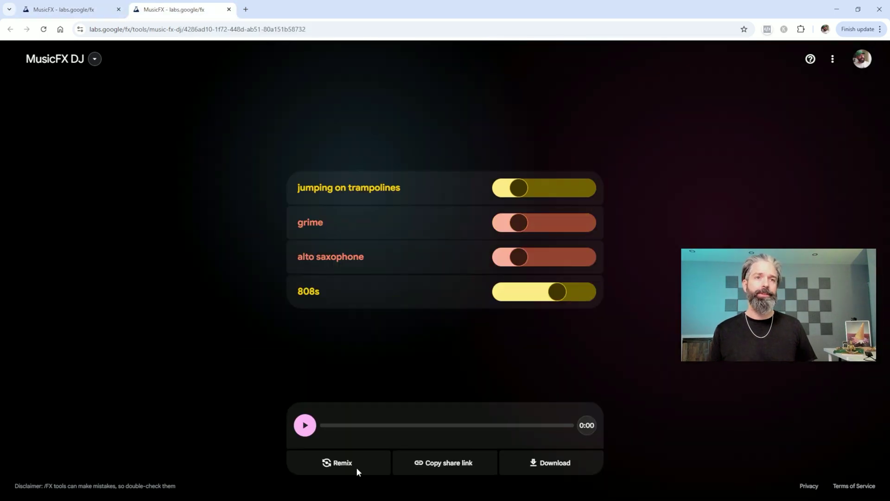